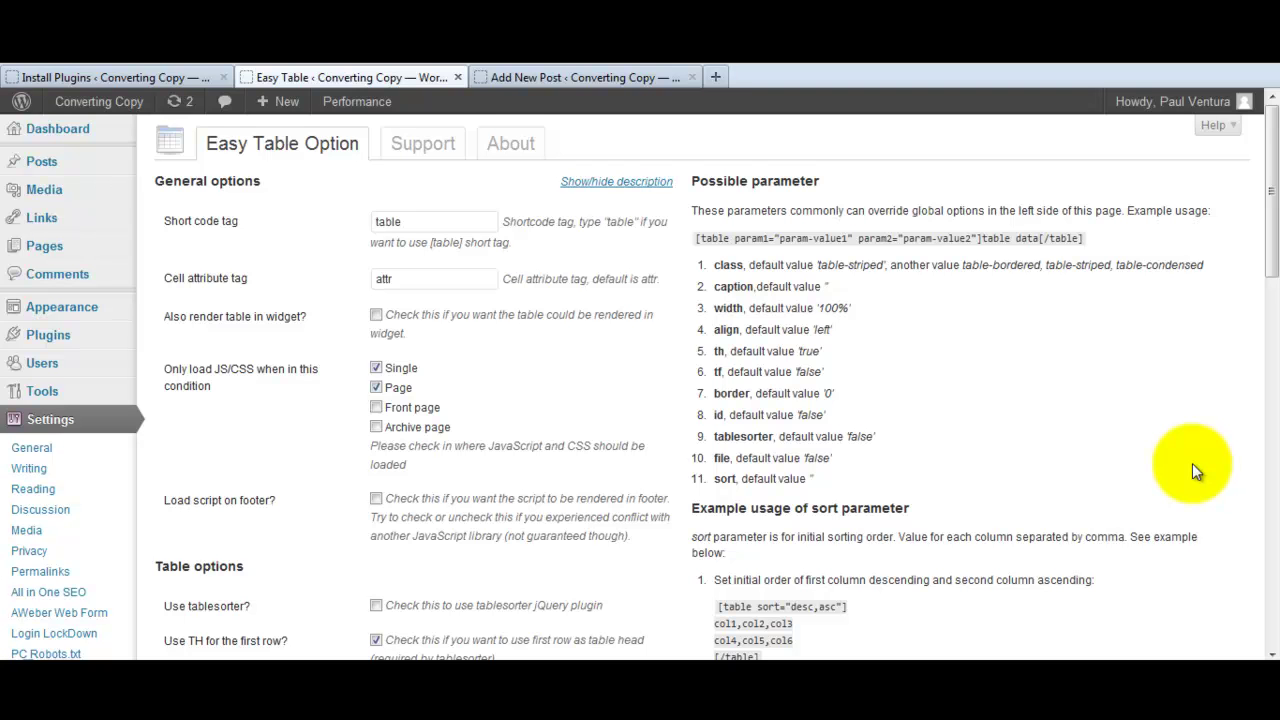
Step: Return to the plugin search results for Table and examine the Easy Table plugin's entry
{"action": "left_click", "coordinate": [157, 79]}
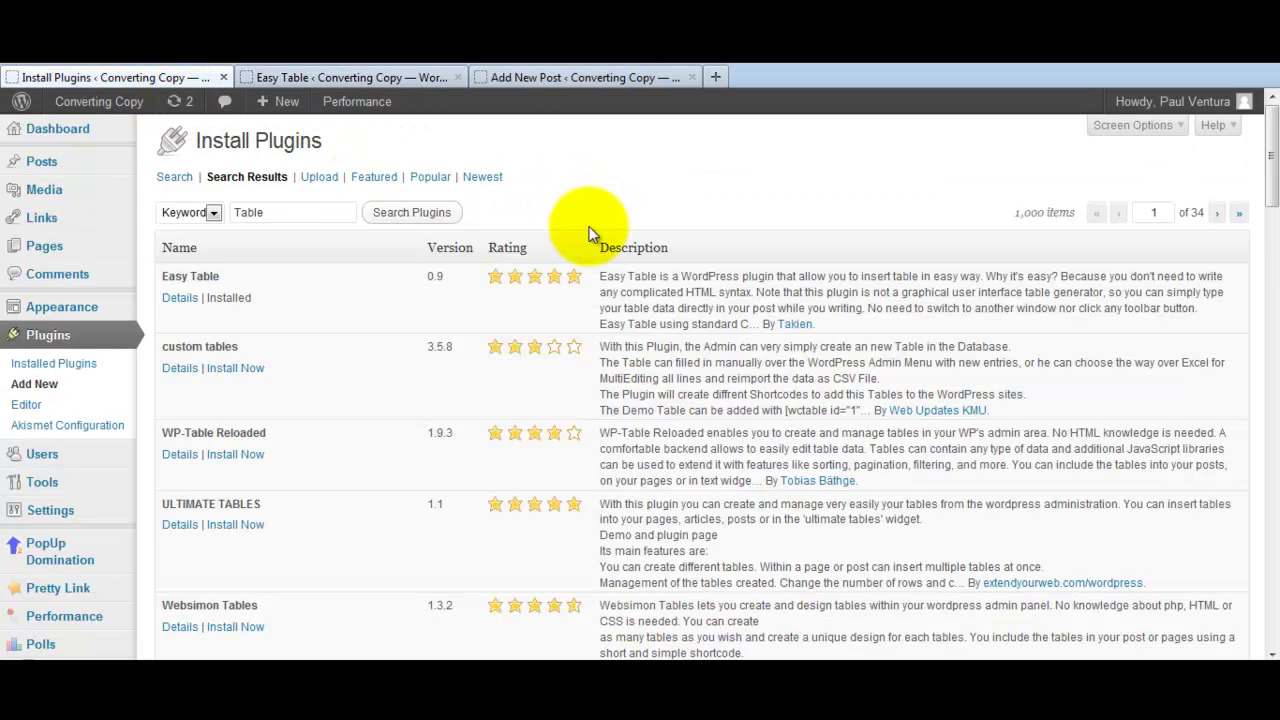
{"action": "left_click", "coordinate": [315, 211]}
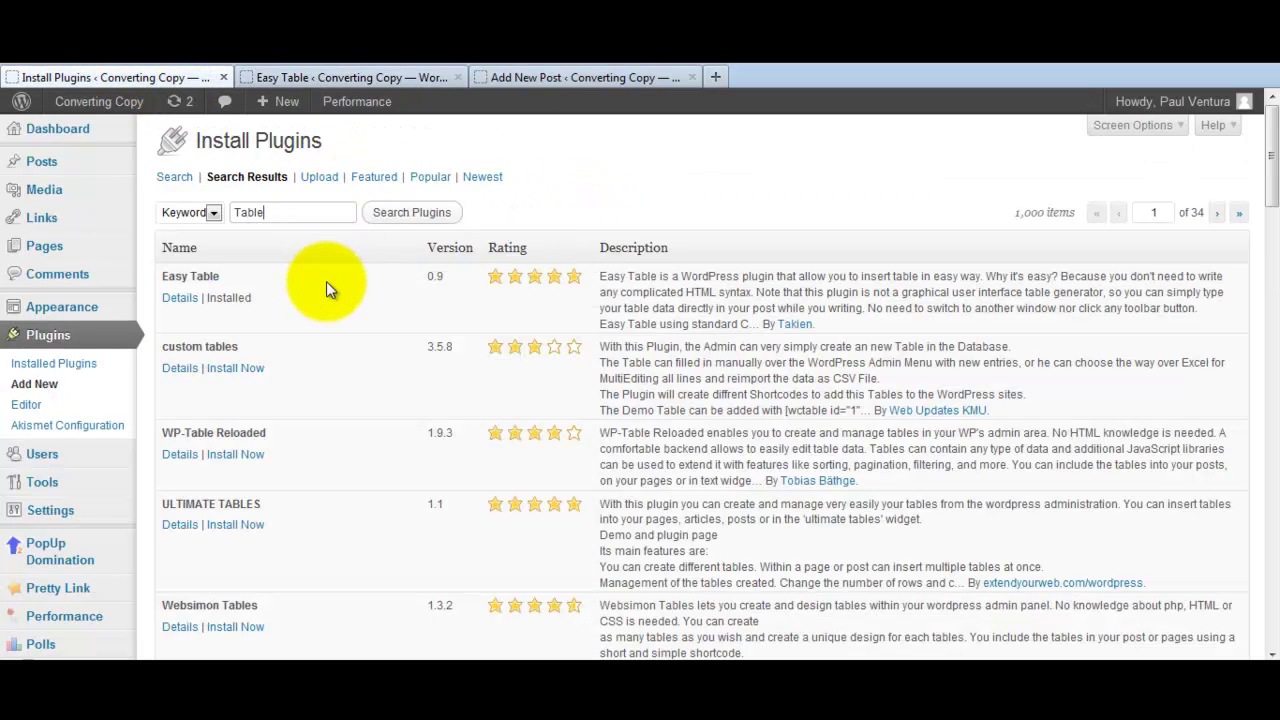
{"action": "double_click", "coordinate": [205, 276]}
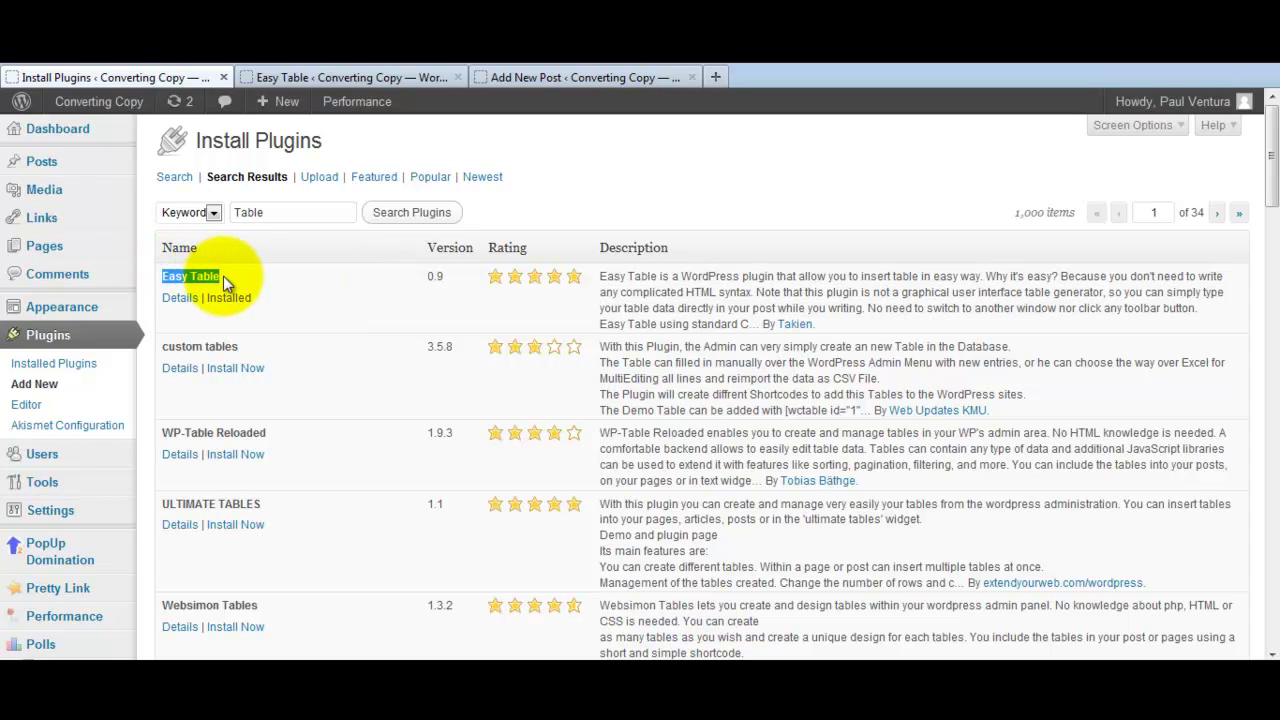
{"action": "left_click", "coordinate": [268, 283]}
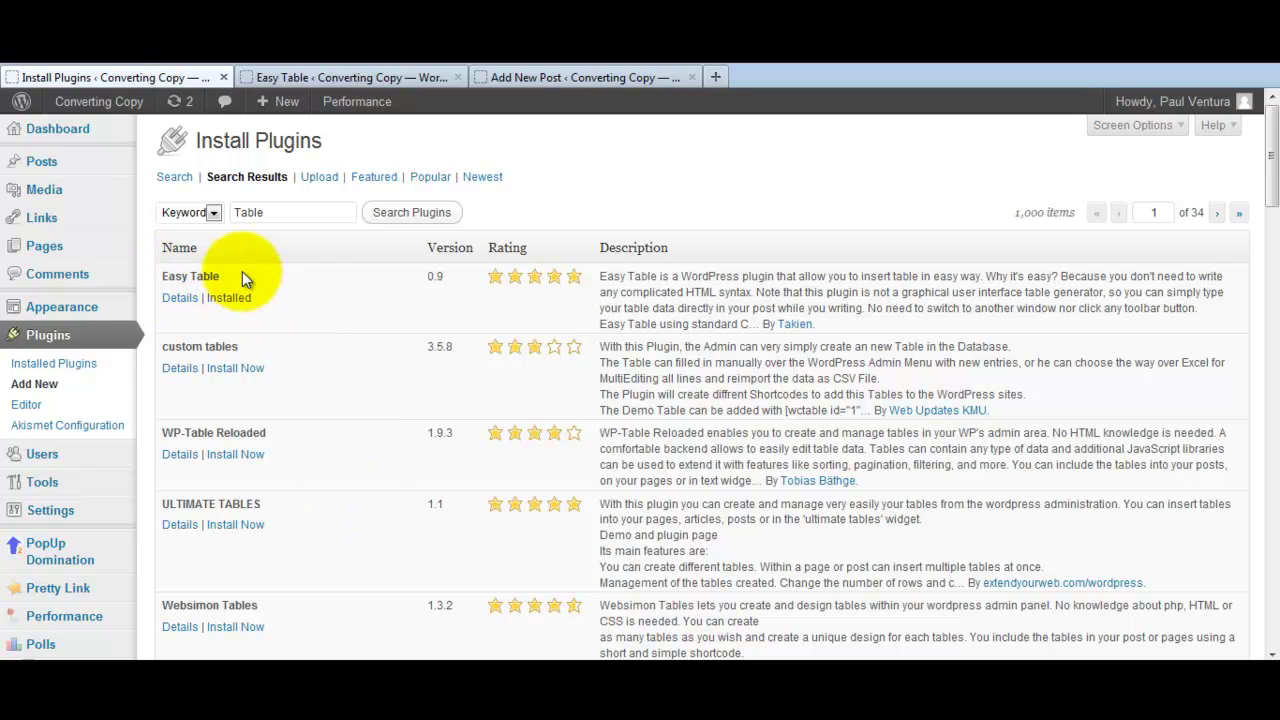
Step: Review the Easy Table plugin's general, table and theme options, including table width and alignment
{"action": "left_click", "coordinate": [342, 78]}
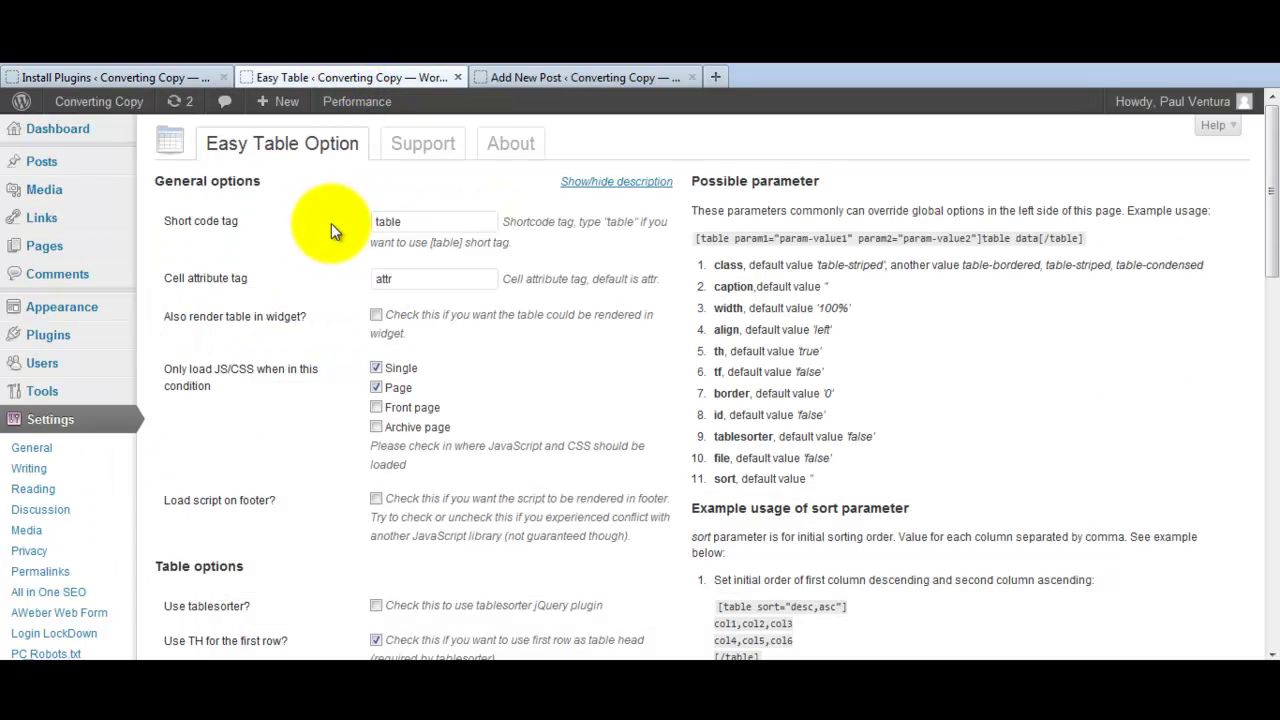
{"action": "scroll", "coordinate": [330, 226], "scroll_direction": "down", "scroll_amount": 3}
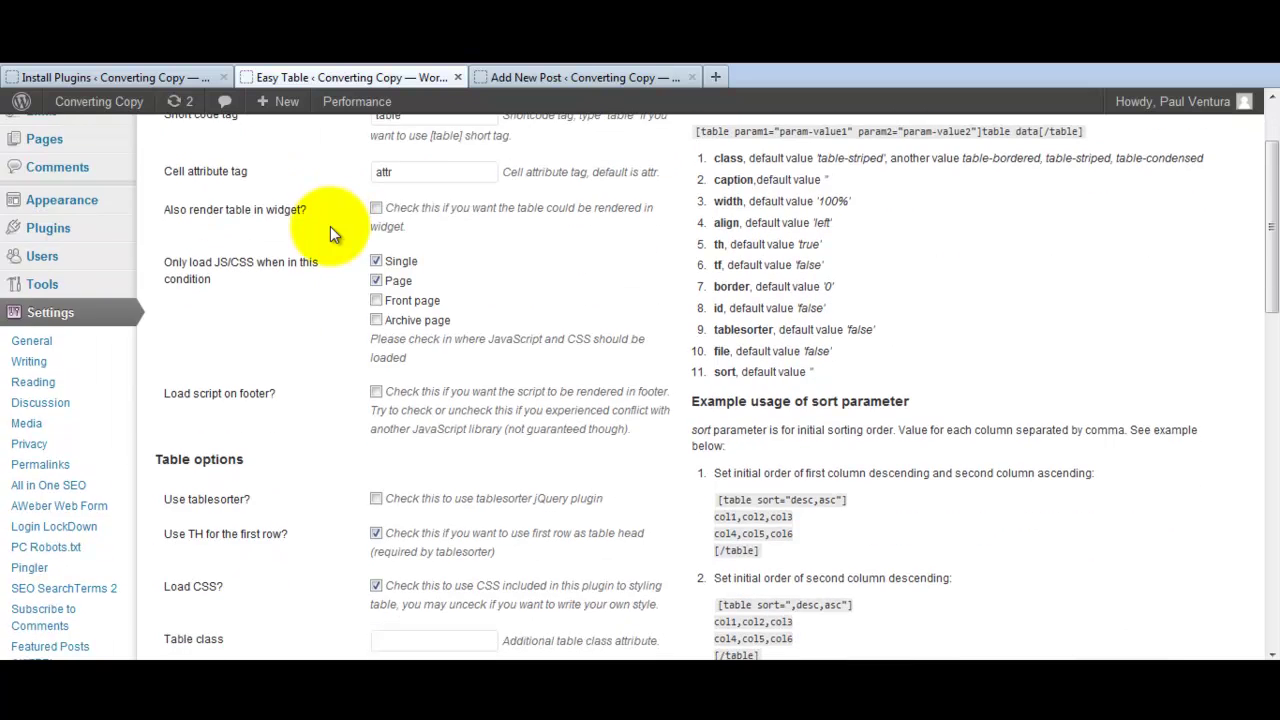
{"action": "scroll", "coordinate": [329, 228], "scroll_direction": "down", "scroll_amount": 6}
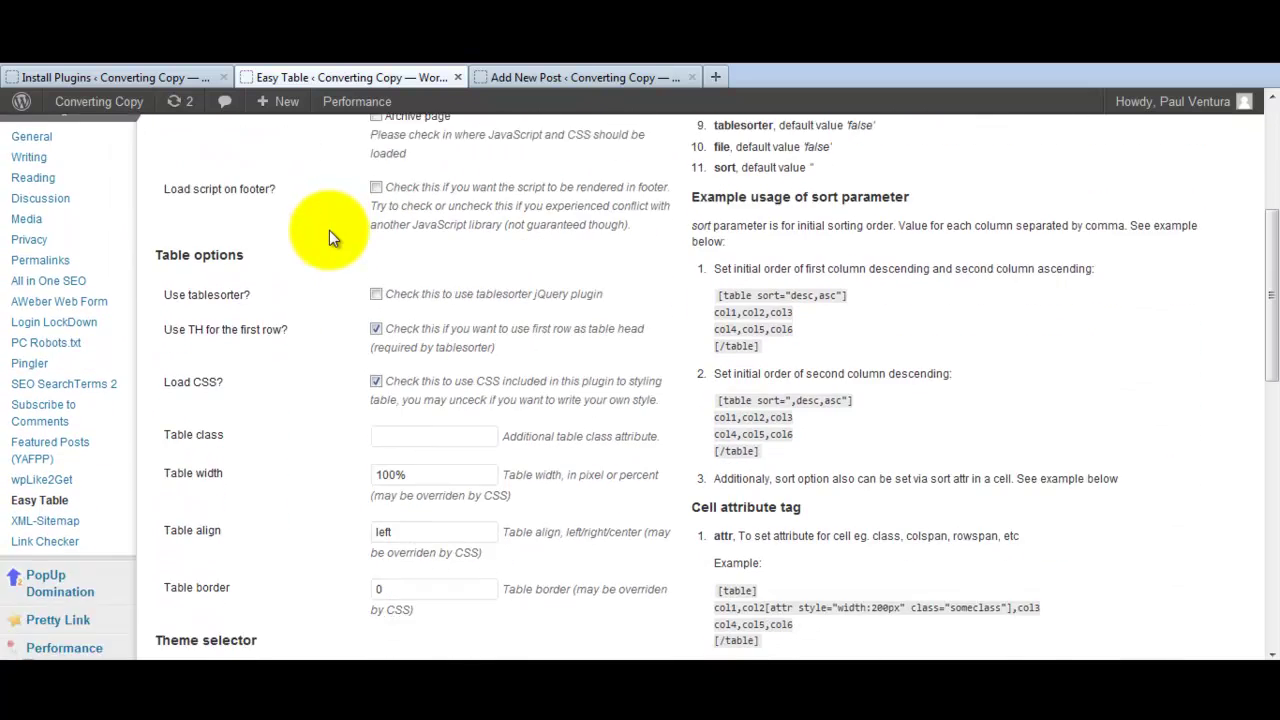
{"action": "scroll", "coordinate": [329, 230], "scroll_direction": "down", "scroll_amount": 2}
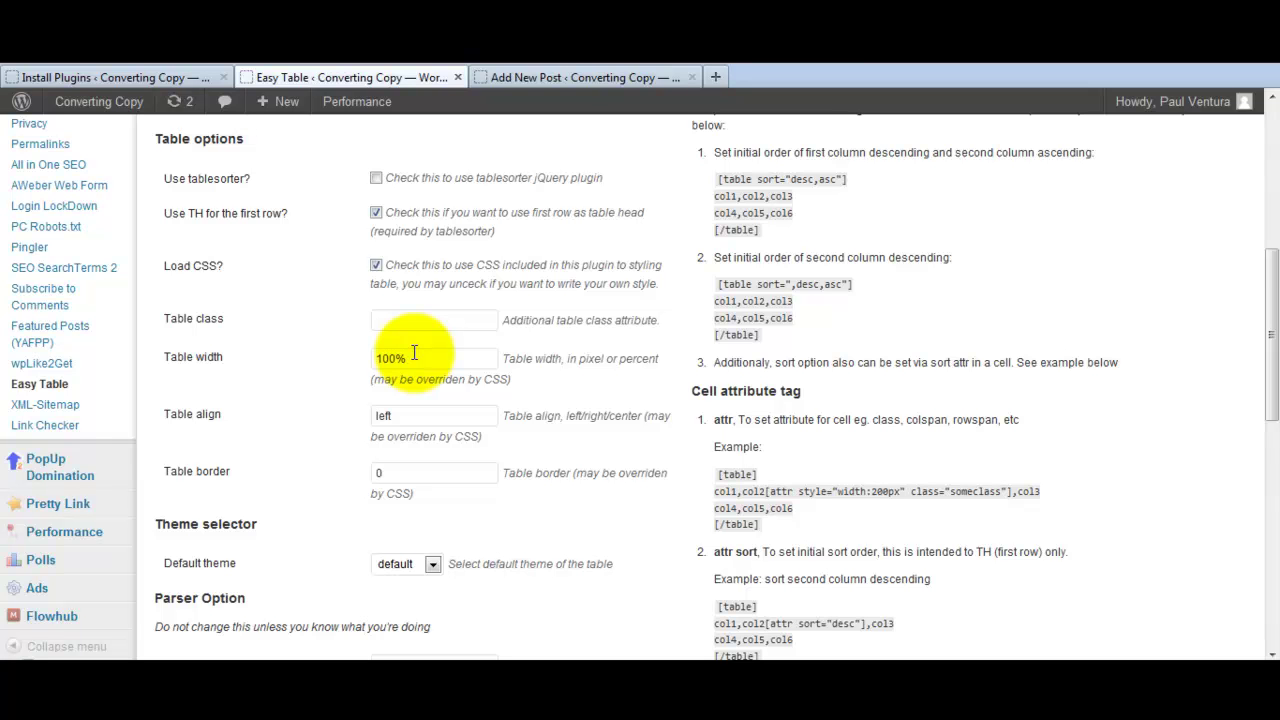
{"action": "double_click", "coordinate": [462, 417]}
{"action": "left_click", "coordinate": [315, 425]}
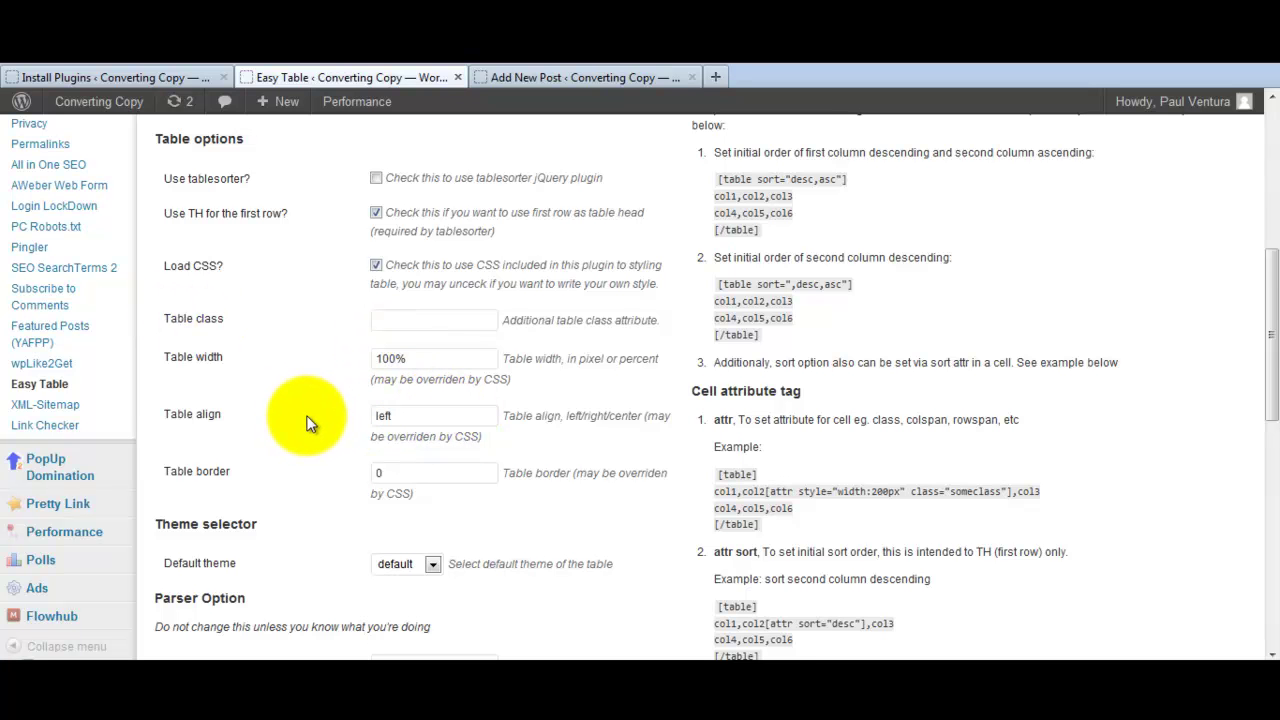
{"action": "scroll", "coordinate": [300, 422], "scroll_direction": "down", "scroll_amount": 4}
{"action": "scroll", "coordinate": [306, 430], "scroll_direction": "up", "scroll_amount": 15}
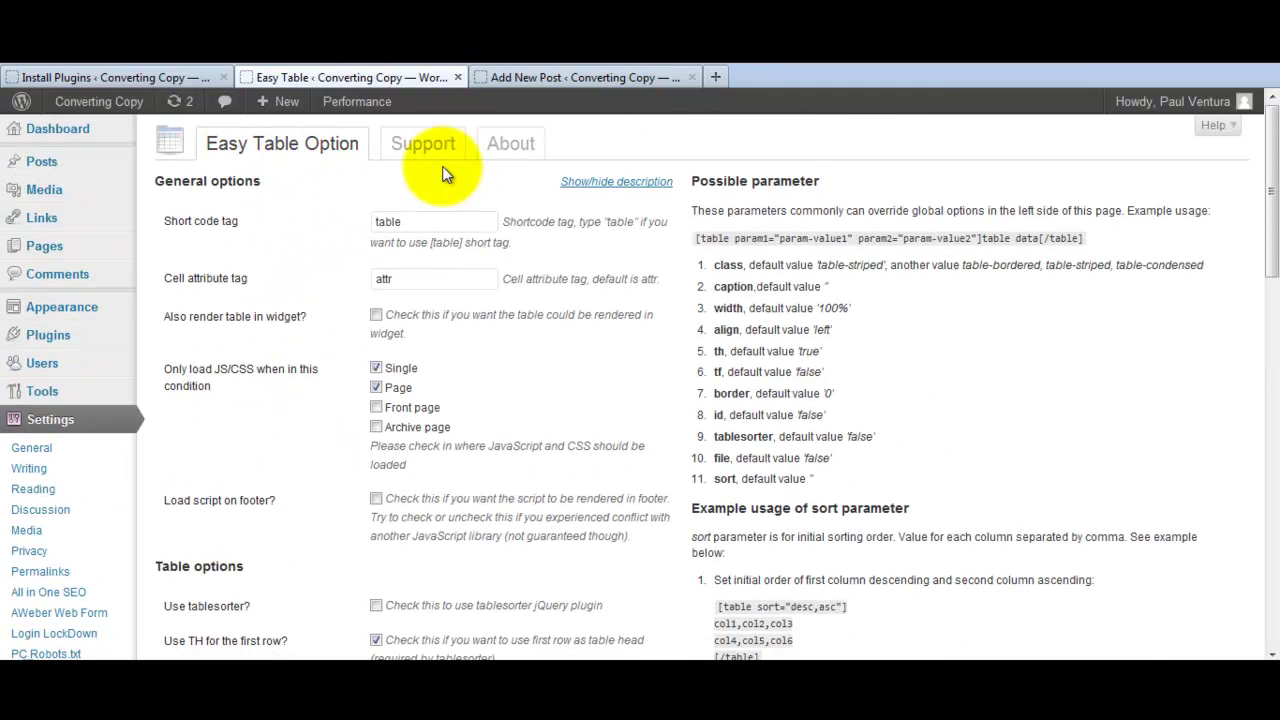
Step: Switch to the new post draft and examine the opening [table] tag in its HTML content
{"action": "left_click", "coordinate": [576, 79]}
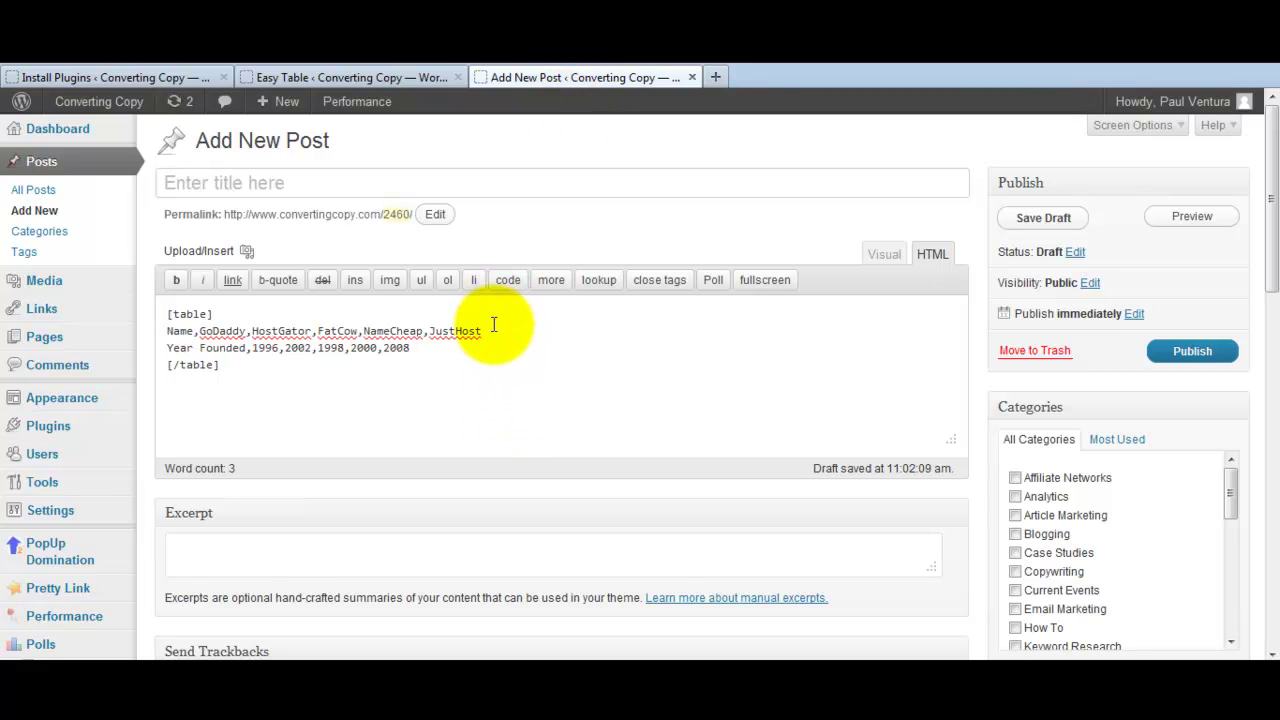
{"action": "left_click", "coordinate": [280, 316]}
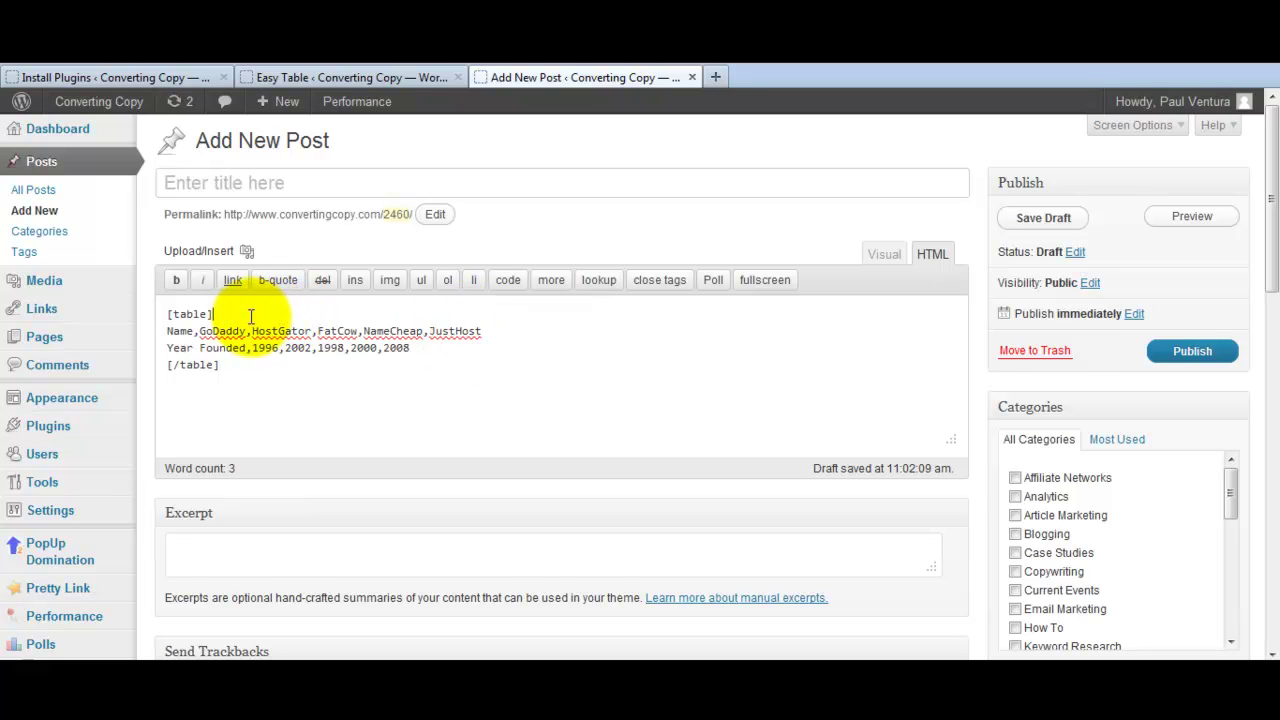
{"action": "left_click_drag", "start_coordinate": [250, 314], "coordinate": [128, 314]}
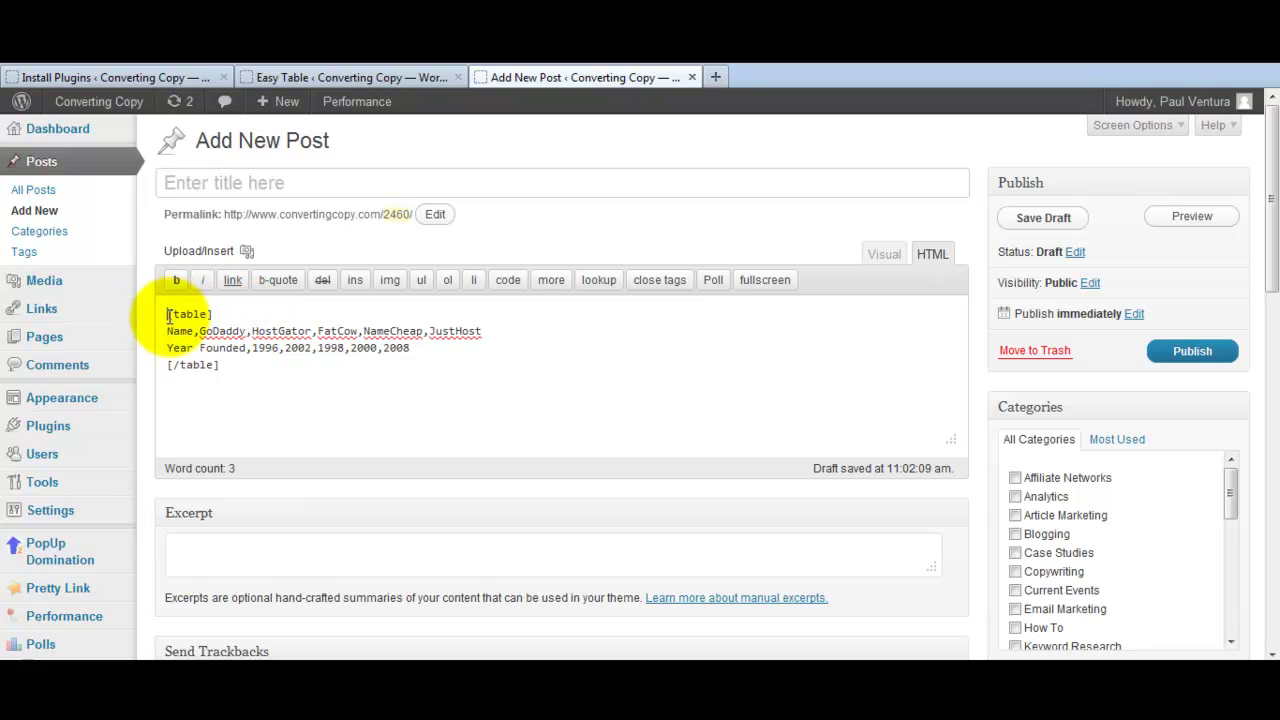
{"action": "left_click", "coordinate": [220, 314]}
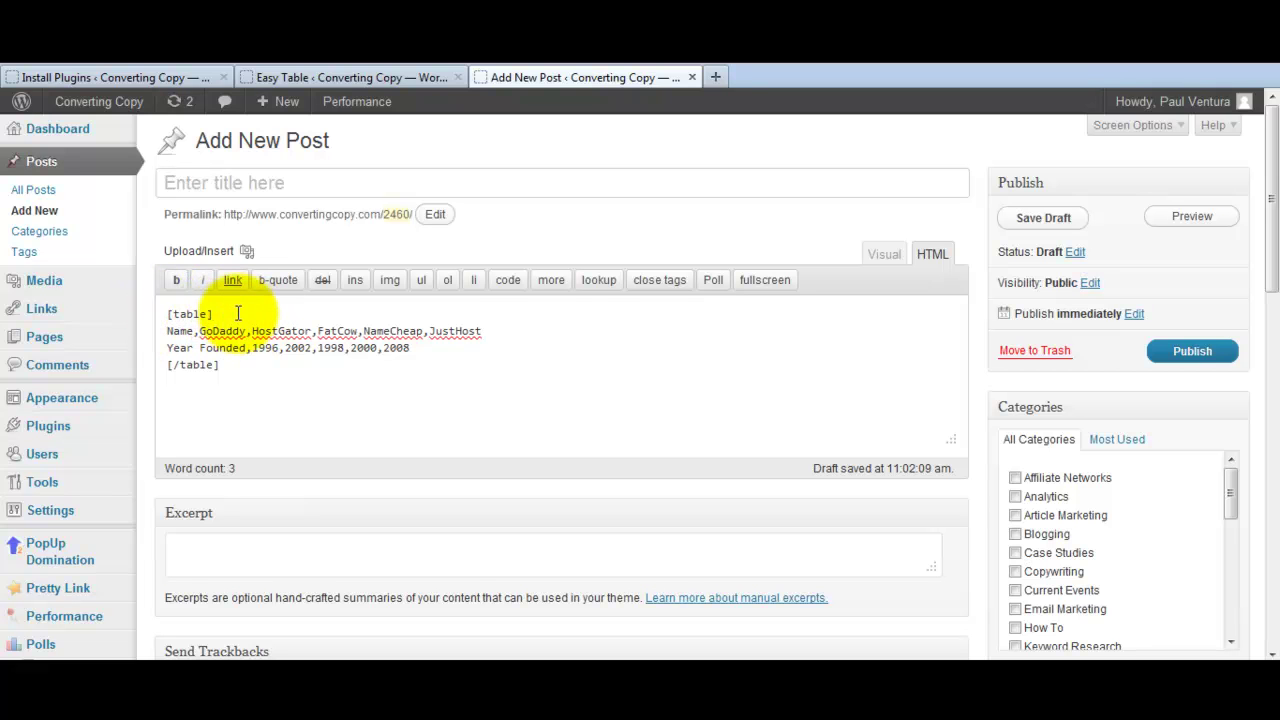
Step: Examine how commas separate the column headings in the table's first row, starting with Name
{"action": "left_click", "coordinate": [166, 331]}
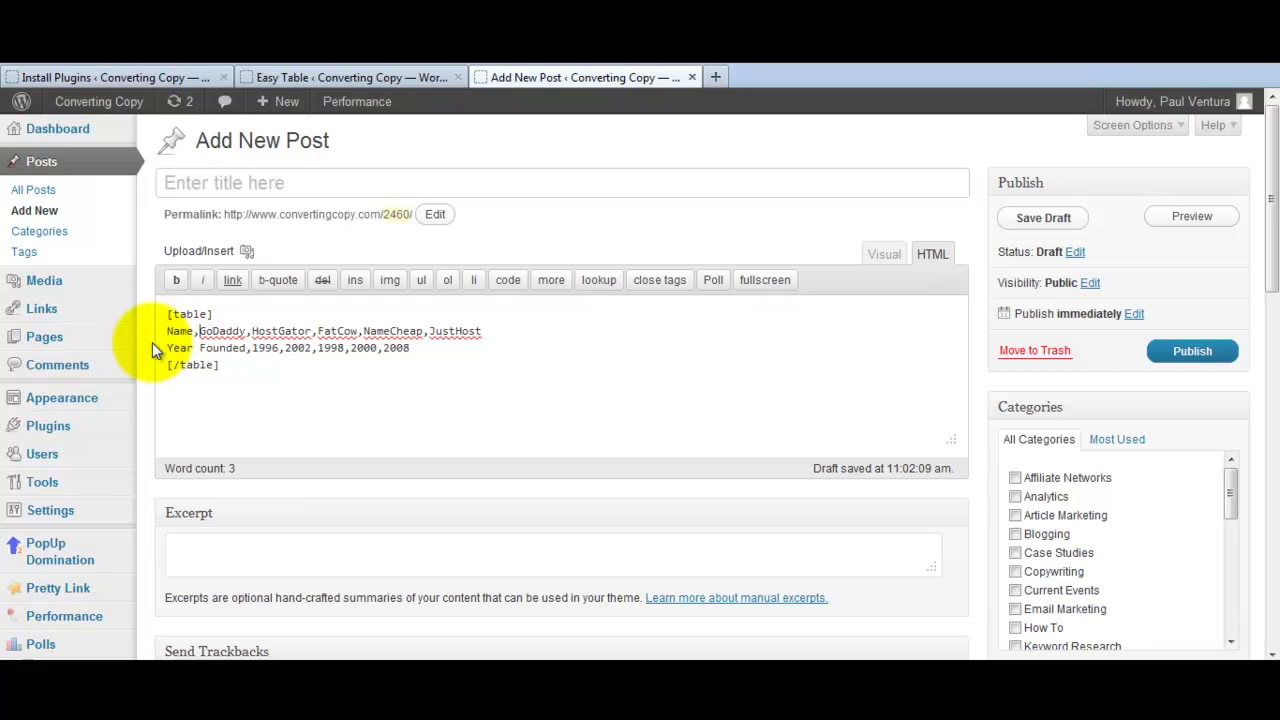
{"action": "key", "text": "Right"}
{"action": "key", "text": "Right"}
{"action": "key", "text": "Right"}
{"action": "key", "text": "Right"}
{"action": "key", "text": "Right"}
{"action": "key", "text": "Right"}
{"action": "key", "text": "Right"}
{"action": "key", "text": "Right"}
{"action": "key", "text": "Right"}
{"action": "key", "text": "Right"}
{"action": "key", "text": "Right"}
{"action": "key", "text": "Right"}
{"action": "key", "text": "Right"}
{"action": "key", "text": "Right"}
{"action": "key", "text": "Right"}
{"action": "key", "text": "Right"}
{"action": "key", "text": "Right"}
{"action": "key", "text": "Right"}
{"action": "key", "text": "Right"}
{"action": "key", "text": "Right"}
{"action": "key", "text": "Right"}
{"action": "key", "text": "Right"}
{"action": "key", "text": "Right"}
{"action": "key", "text": "Right"}
{"action": "key", "text": "Right"}
{"action": "key", "text": "Right"}
{"action": "key", "text": "Right"}
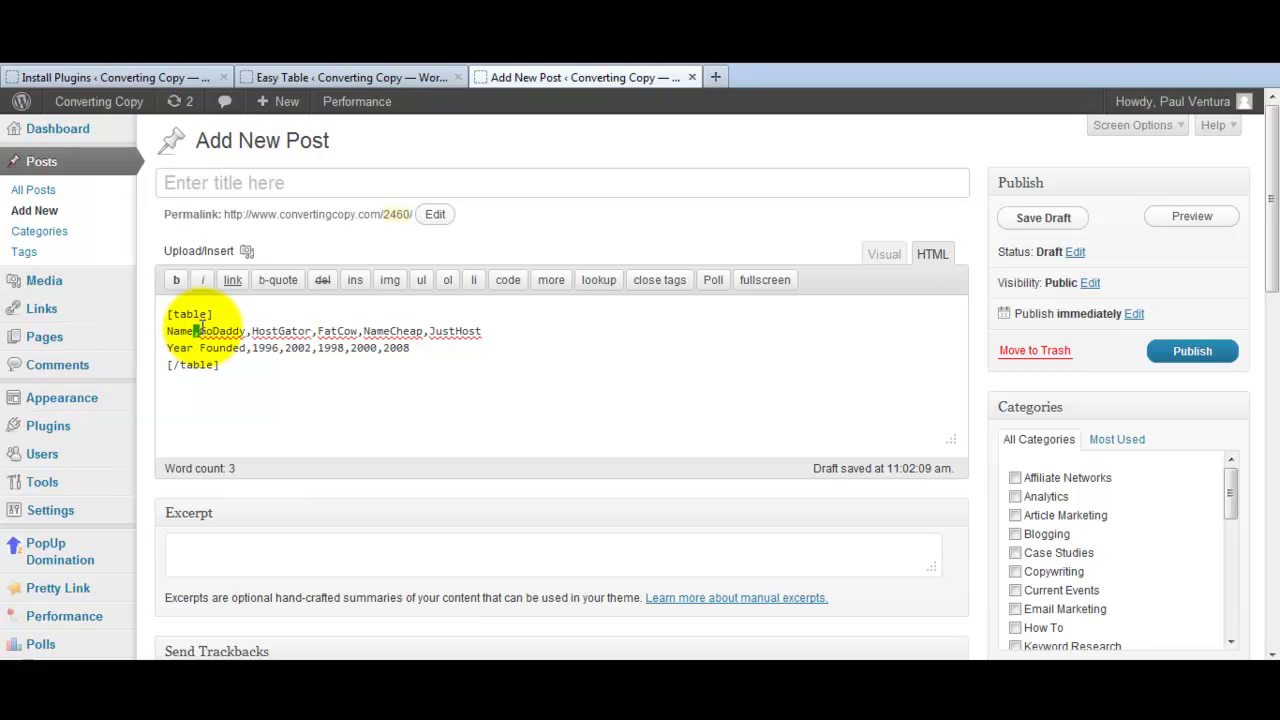
{"action": "left_click", "coordinate": [220, 330]}
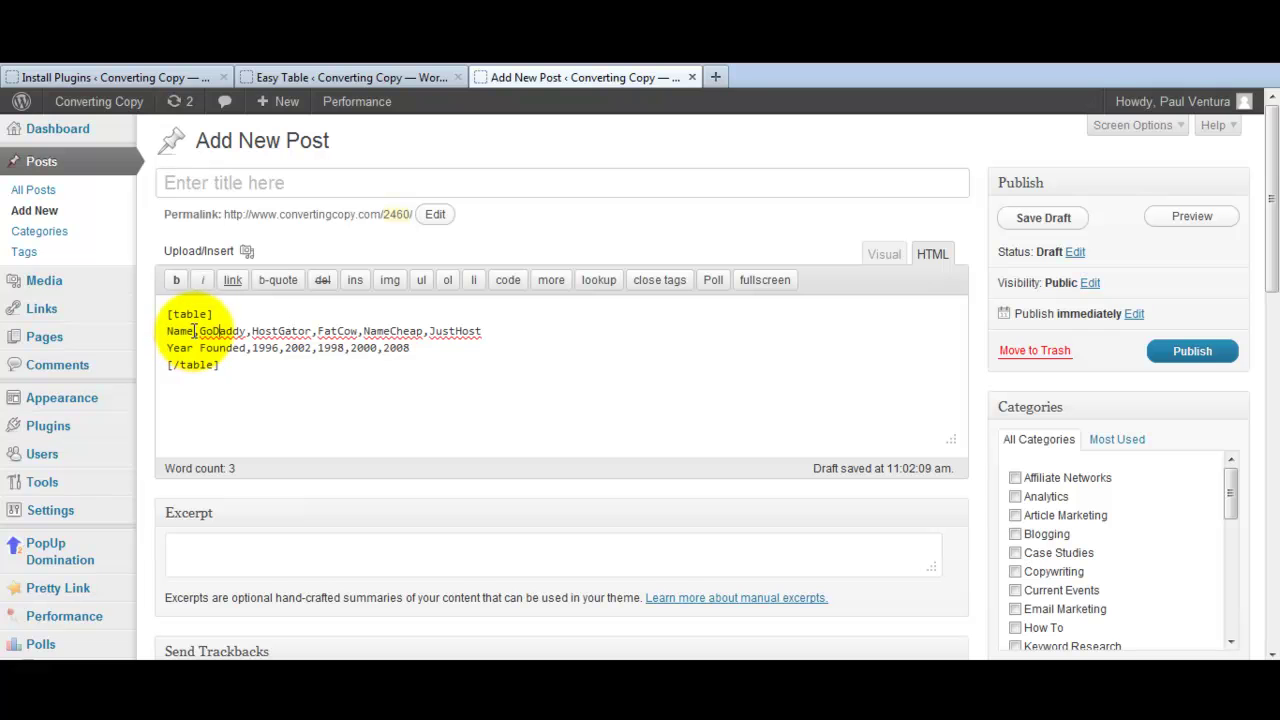
Step: Examine the Year Founded row and how its comma-separated values correspond to the headings above
{"action": "left_click", "coordinate": [483, 331]}
{"action": "key", "text": "Down"}
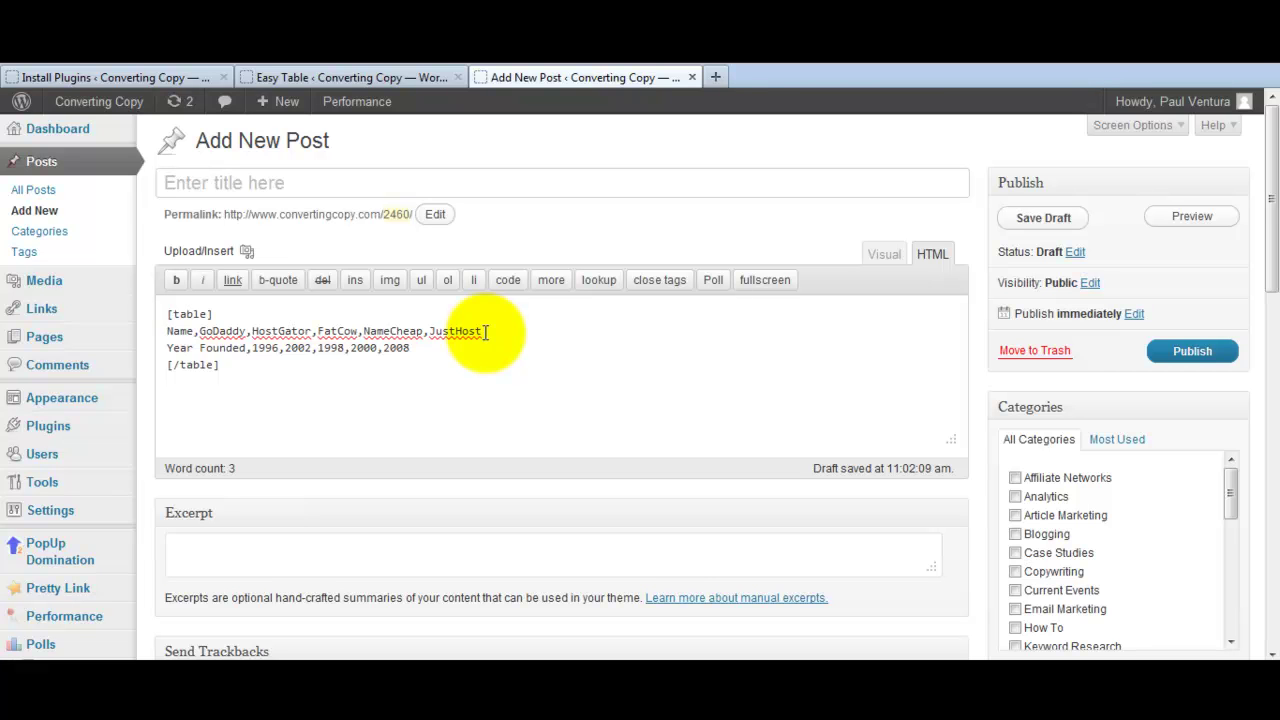
{"action": "key", "text": "Right"}
{"action": "key", "text": "Right"}
{"action": "key", "text": "Right"}
{"action": "key", "text": "Right"}
{"action": "key", "text": "Right"}
{"action": "key", "text": "Right"}
{"action": "key", "text": "Right"}
{"action": "key", "text": "Right"}
{"action": "key", "text": "Right"}
{"action": "key", "text": "Right"}
{"action": "key", "text": "Right"}
{"action": "key", "text": "Right"}
{"action": "key", "text": "Right"}
{"action": "key", "text": "Right"}
{"action": "key", "text": "Right"}
{"action": "key", "text": "Right"}
{"action": "key", "text": "Right"}
{"action": "key", "text": "Right"}
{"action": "key", "text": "Right"}
{"action": "key", "text": "Right"}
{"action": "key", "text": "Right"}
{"action": "key", "text": "Right"}
{"action": "key", "text": "Right"}
{"action": "key", "text": "Right"}
{"action": "key", "text": "Right"}
{"action": "key", "text": "Right"}
{"action": "key", "text": "Right"}
{"action": "key", "text": "Left"}
{"action": "key", "text": "Left"}
{"action": "key", "text": "Left"}
{"action": "key", "text": "Left"}
{"action": "key", "text": "Left"}
{"action": "key", "text": "Left"}
{"action": "key", "text": "Left"}
{"action": "key", "text": "Left"}
{"action": "key", "text": "Left"}
{"action": "key", "text": "Left"}
{"action": "key", "text": "Left"}
{"action": "key", "text": "Left"}
{"action": "key", "text": "Left"}
{"action": "key", "text": "Left"}
{"action": "key", "text": "Left"}
{"action": "key", "text": "Left"}
{"action": "key", "text": "Left"}
{"action": "key", "text": "Left"}
{"action": "key", "text": "Left"}
{"action": "key", "text": "Left"}
{"action": "key", "text": "Right"}
{"action": "key", "text": "Right"}
{"action": "key", "text": "Right"}
{"action": "key", "text": "Right"}
{"action": "key", "text": "Right"}
{"action": "key", "text": "Right"}
{"action": "key", "text": "Right"}
{"action": "key", "text": "Right"}
{"action": "key", "text": "Right"}
{"action": "key", "text": "Right"}
{"action": "key", "text": "Right"}
{"action": "key", "text": "Right"}
{"action": "key", "text": "Up"}
{"action": "key", "text": "Down"}
{"action": "key", "text": "Up"}
{"action": "key", "text": "Right"}
{"action": "key", "text": "Right"}
{"action": "key", "text": "Right"}
{"action": "key", "text": "Right"}
{"action": "key", "text": "Right"}
{"action": "key", "text": "Down"}
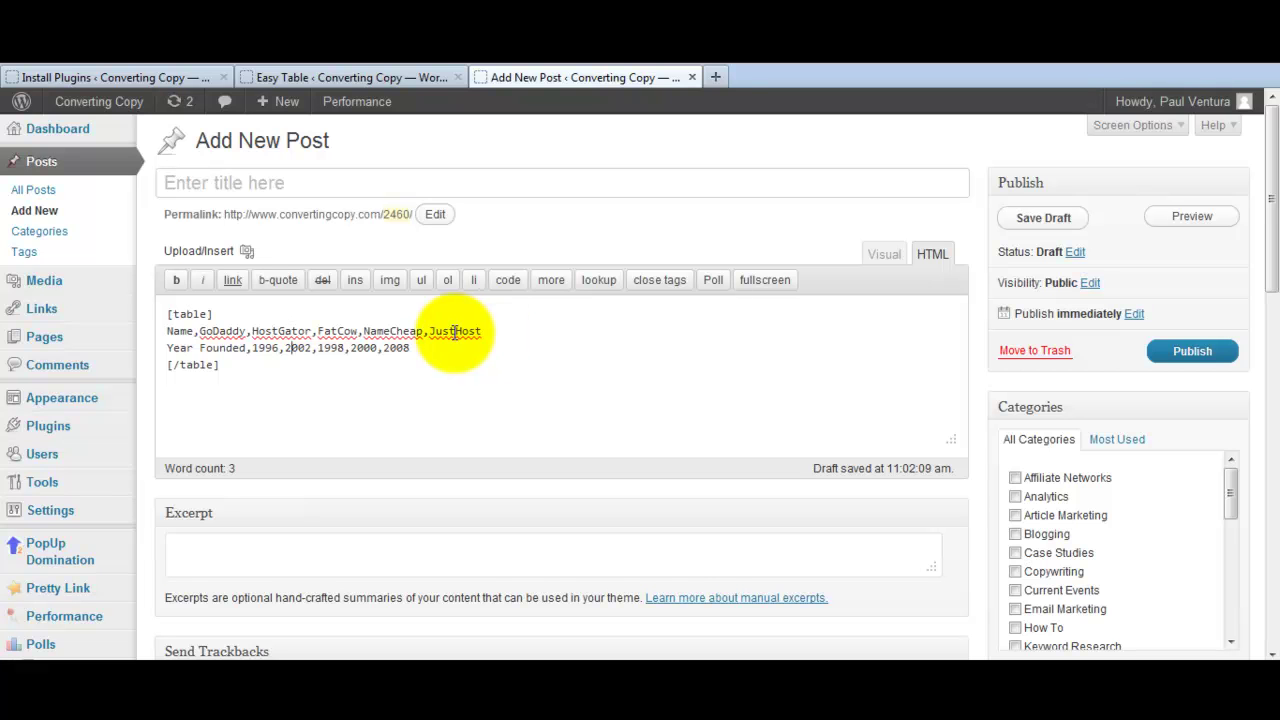
{"action": "left_click", "coordinate": [463, 351]}
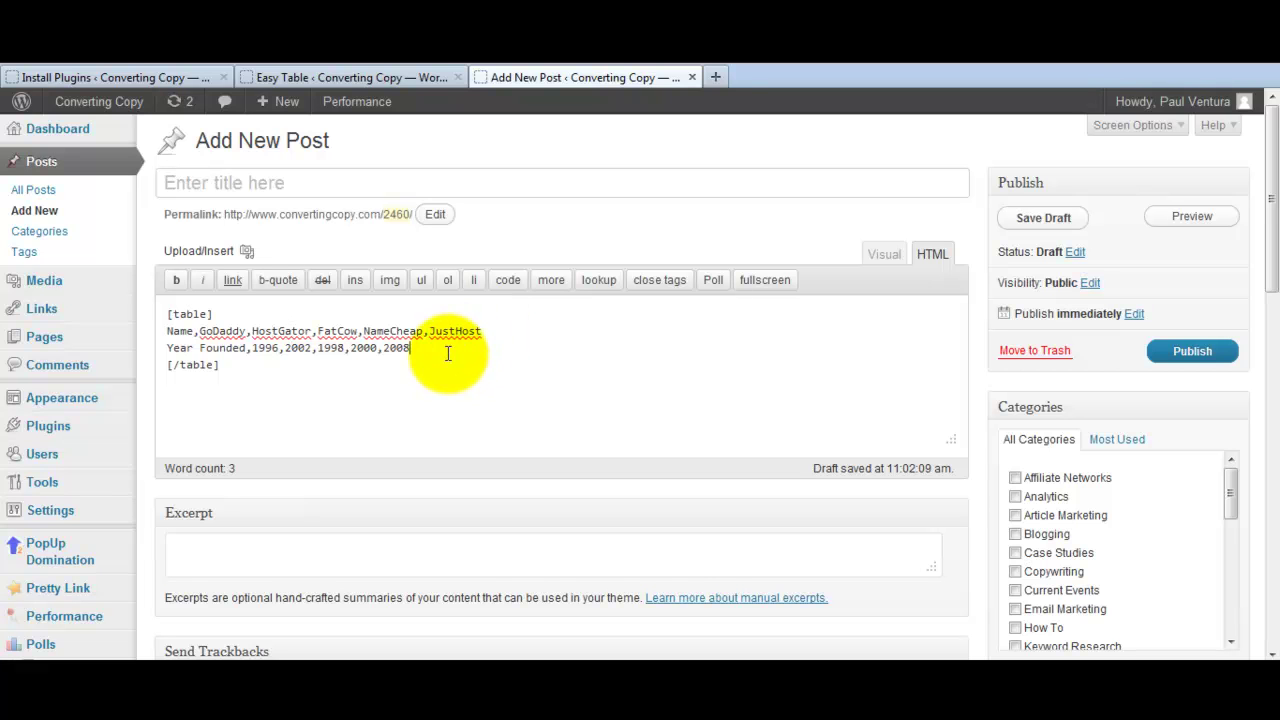
{"action": "key", "text": "Return"}
{"action": "key", "text": "Return"}
{"action": "key", "text": "BackSpace"}
{"action": "key", "text": "BackSpace"}
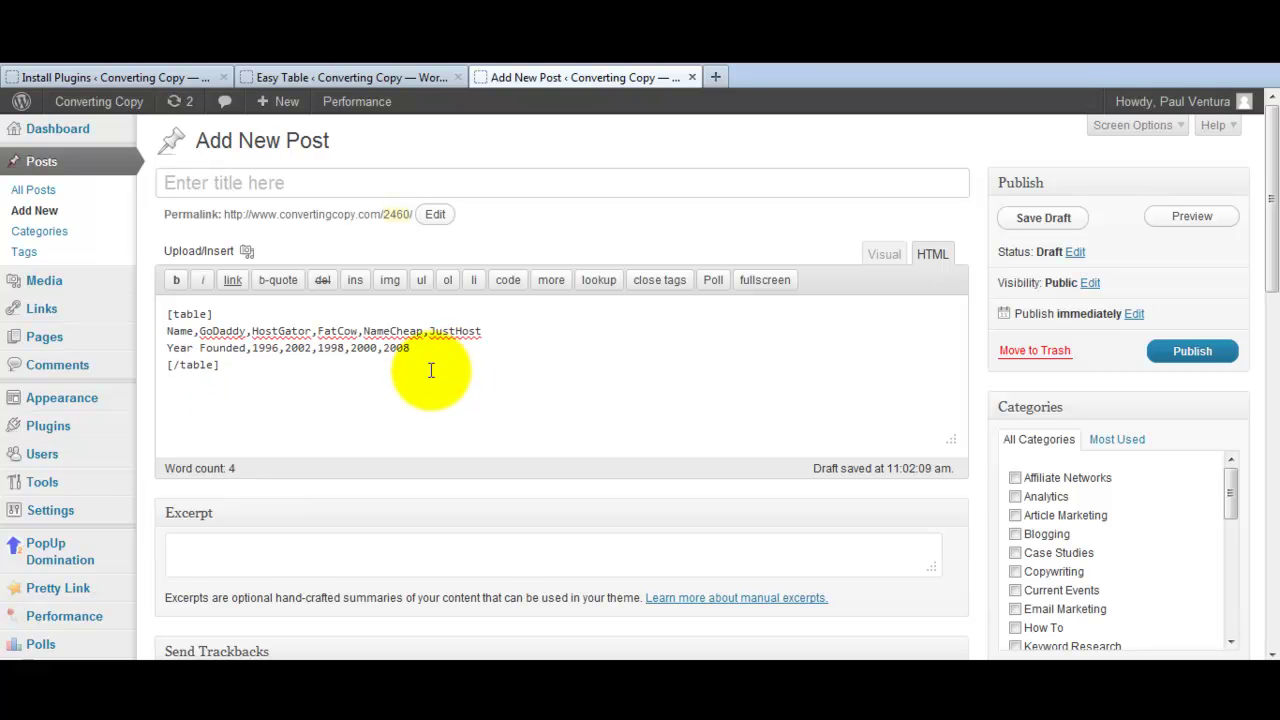
Step: Check the post's Visual view, return to HTML, and examine the closing [/table] tag
{"action": "left_click", "coordinate": [884, 254]}
{"action": "left_click", "coordinate": [932, 254]}
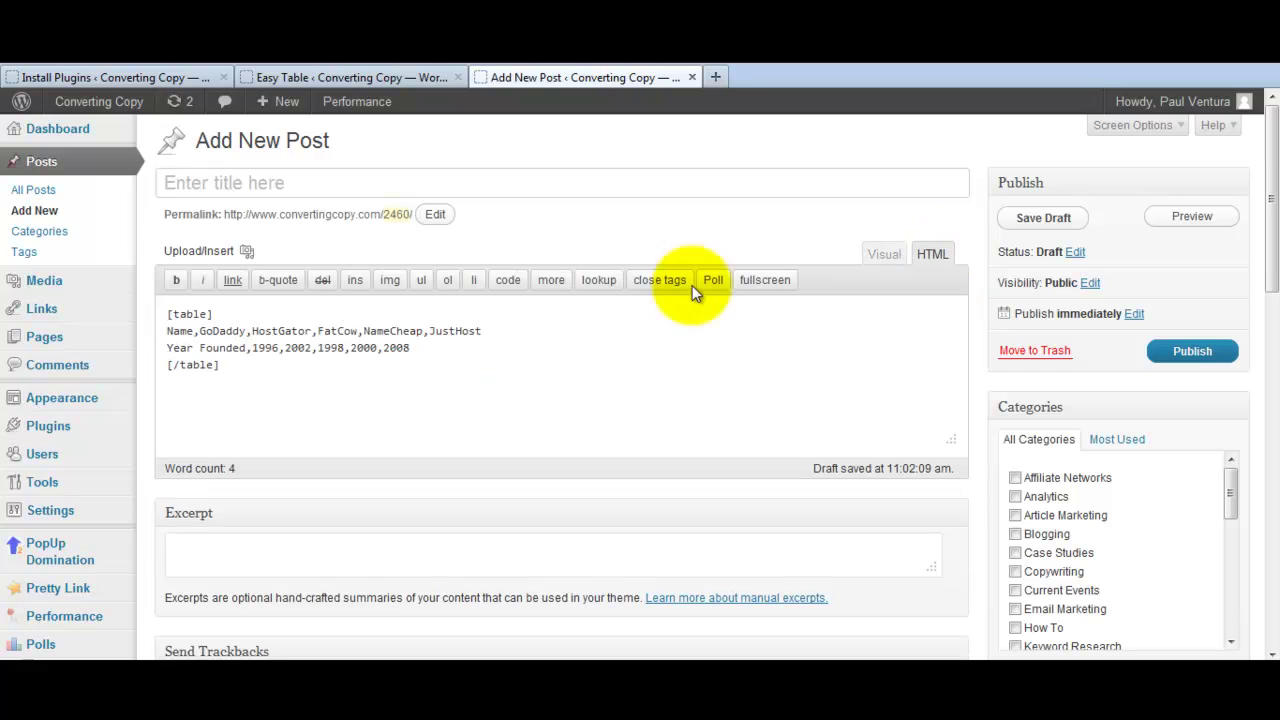
{"action": "left_click_drag", "start_coordinate": [263, 365], "coordinate": [157, 366]}
{"action": "left_click", "coordinate": [274, 365]}
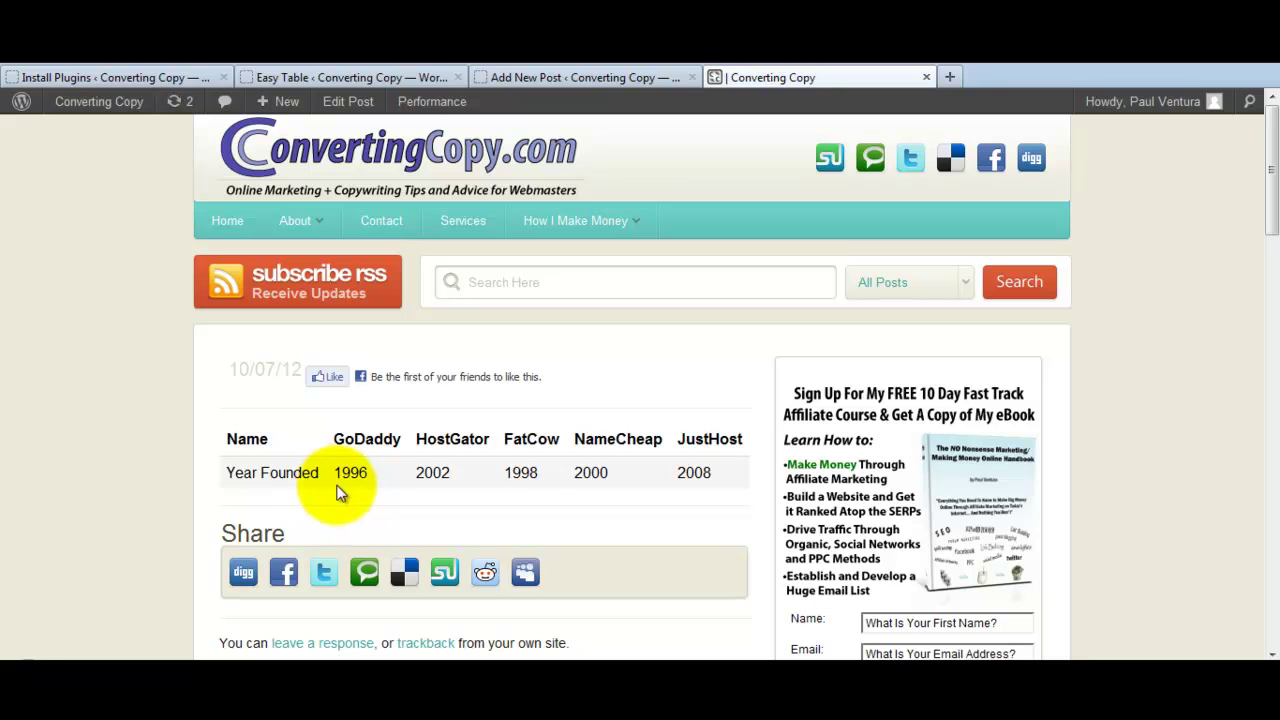
Step: Preview the draft post and examine the rendered table's heading row and Year Founded row
{"action": "left_click_drag", "start_coordinate": [232, 440], "coordinate": [750, 448]}
{"action": "left_click", "coordinate": [750, 441]}
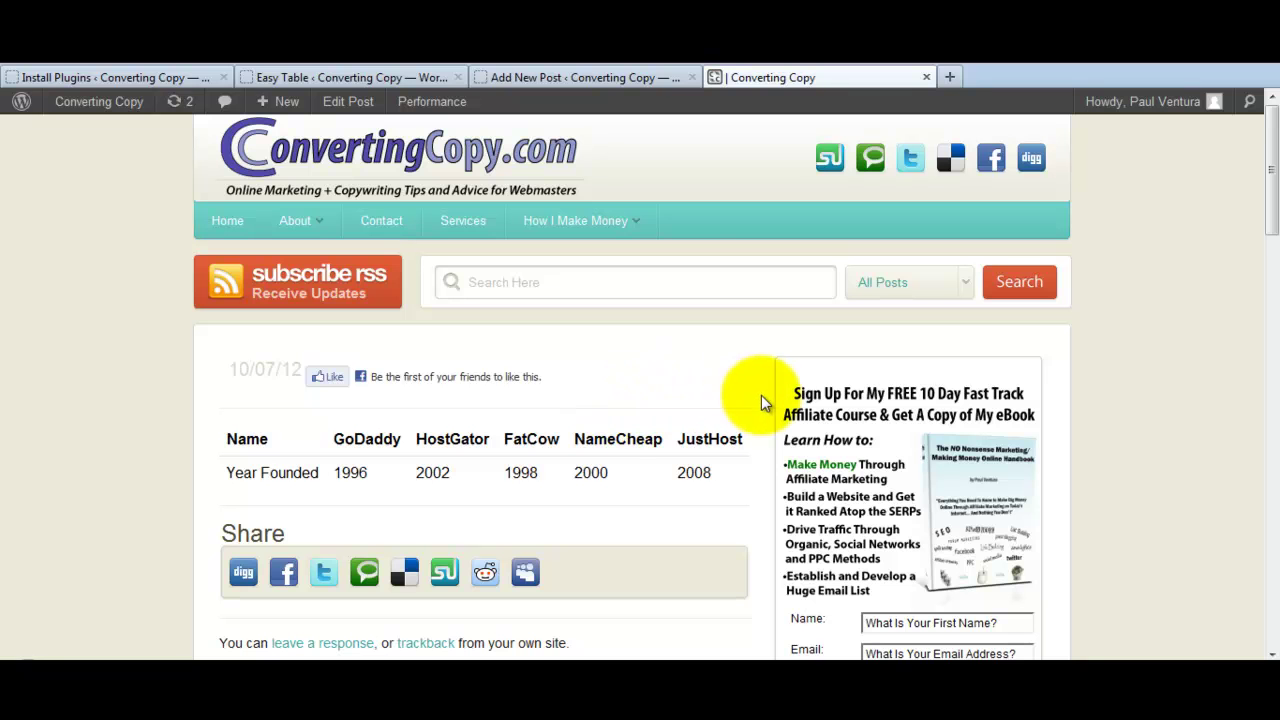
{"action": "scroll", "coordinate": [765, 396], "scroll_direction": "down", "scroll_amount": 2}
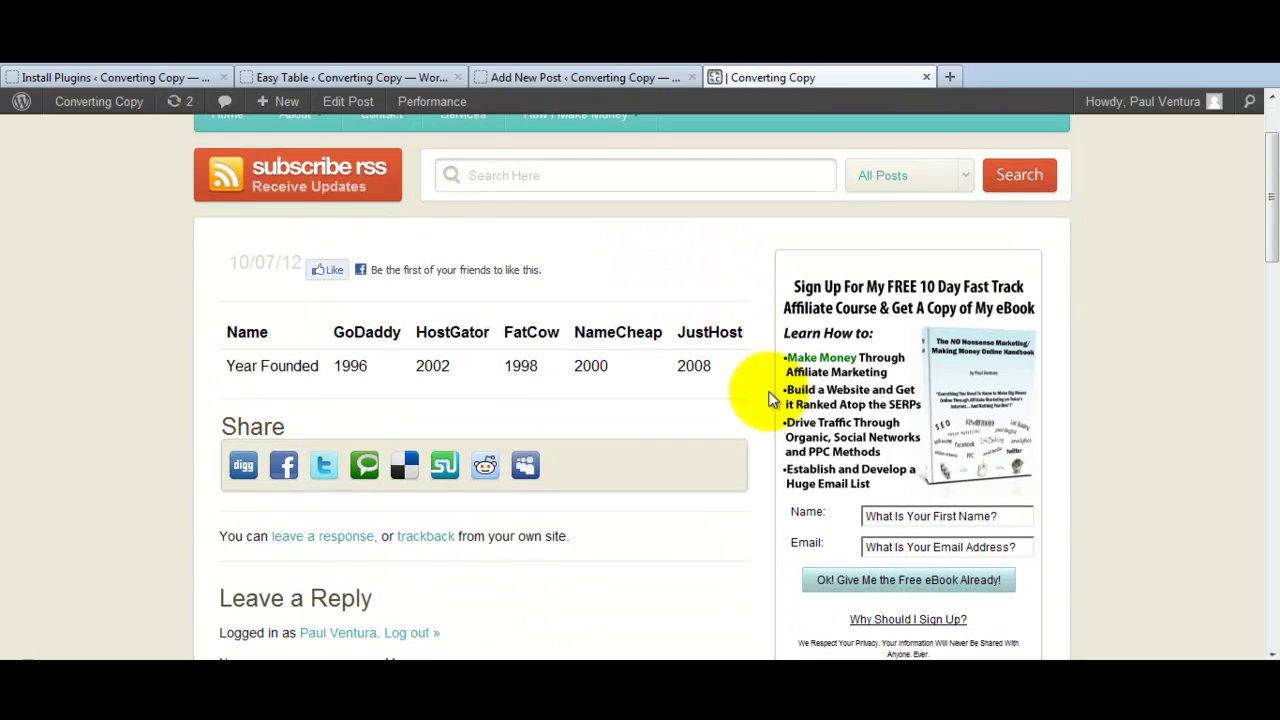
{"action": "scroll", "coordinate": [769, 398], "scroll_direction": "up", "scroll_amount": 2}
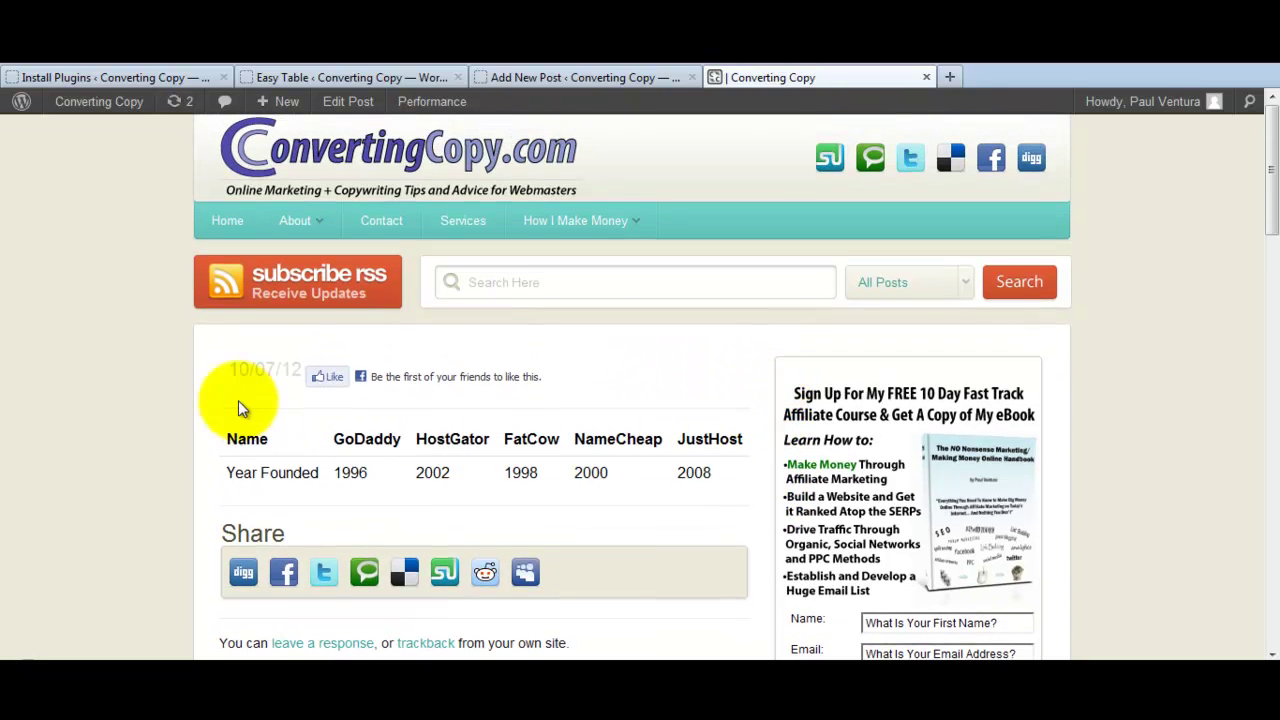
{"action": "left_click_drag", "start_coordinate": [206, 410], "coordinate": [755, 487]}
{"action": "left_click", "coordinate": [755, 487]}
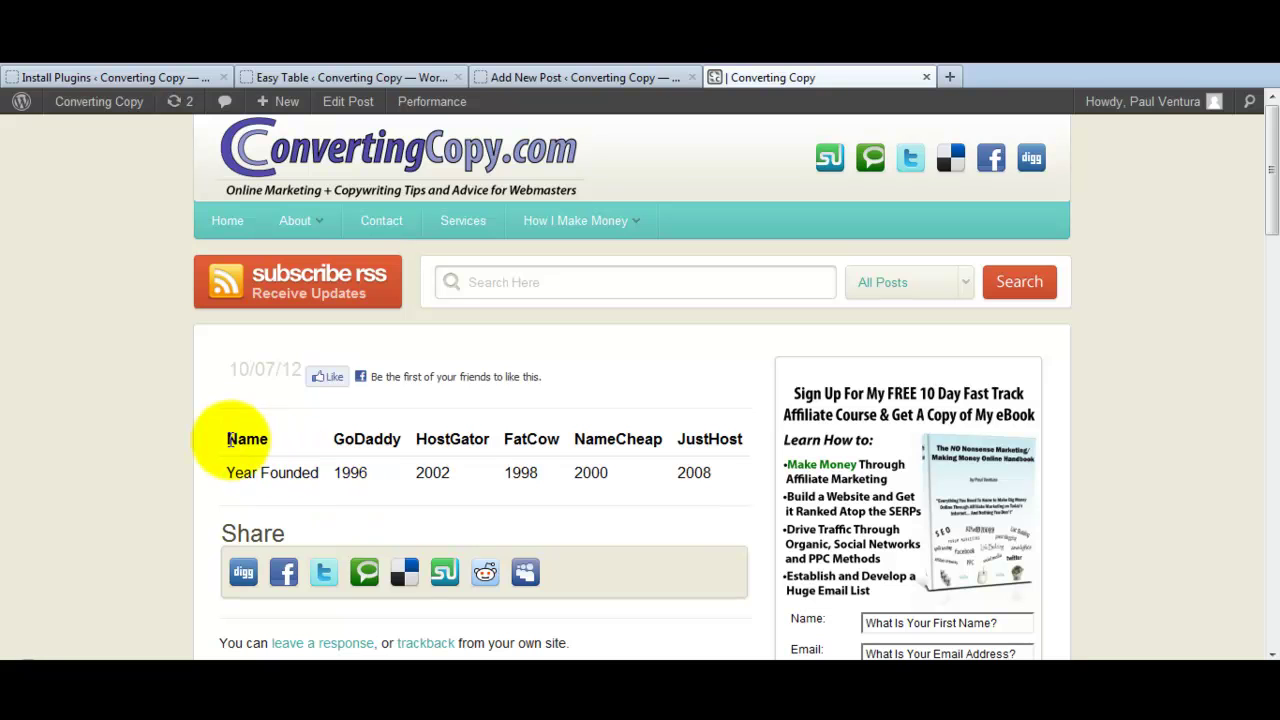
{"action": "left_click_drag", "start_coordinate": [230, 432], "coordinate": [719, 478]}
{"action": "left_click", "coordinate": [733, 477]}
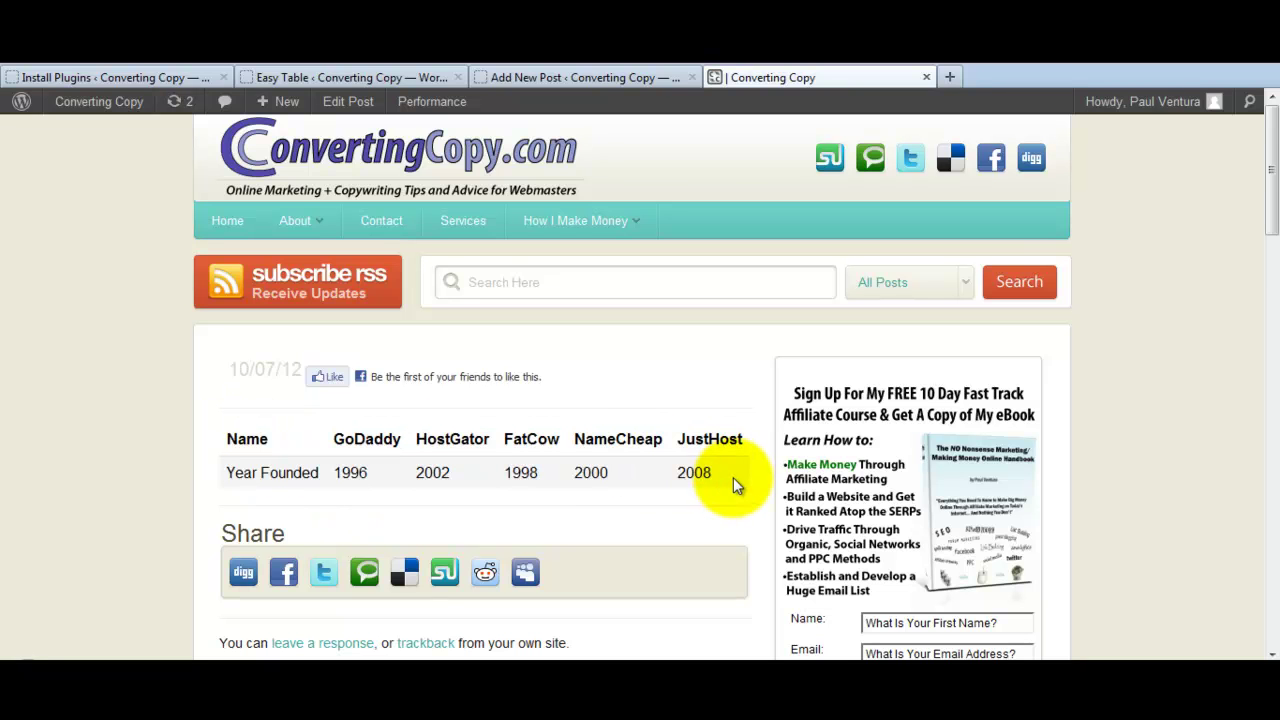